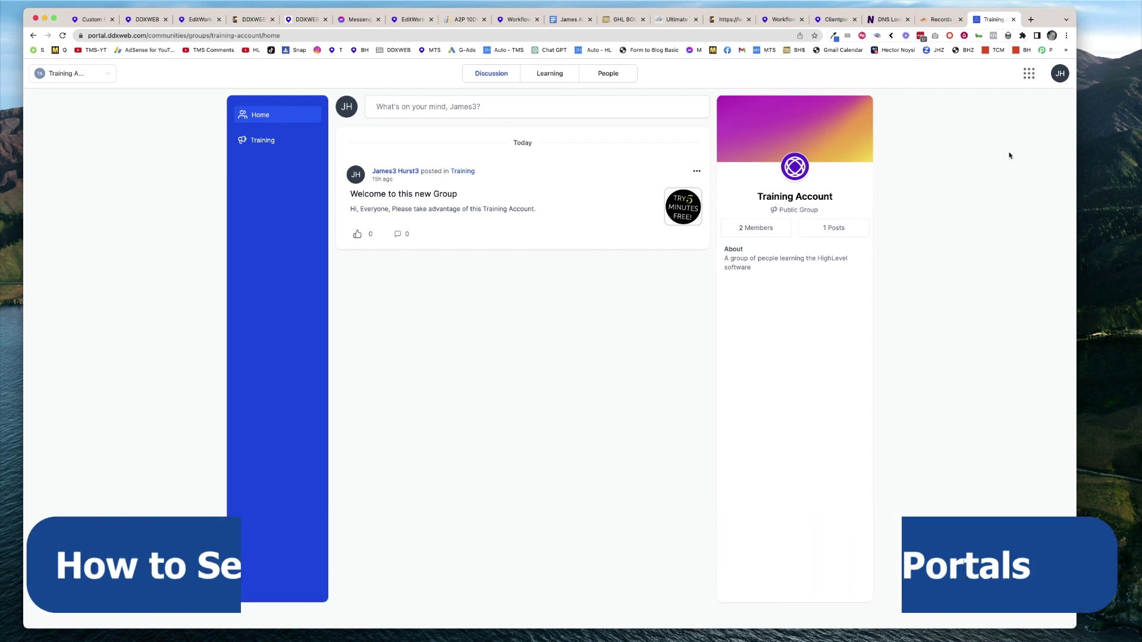
# - Show the community site's apps list and select the address bar to head back to HighLevel Workflows
pyautogui.click(1028, 75)
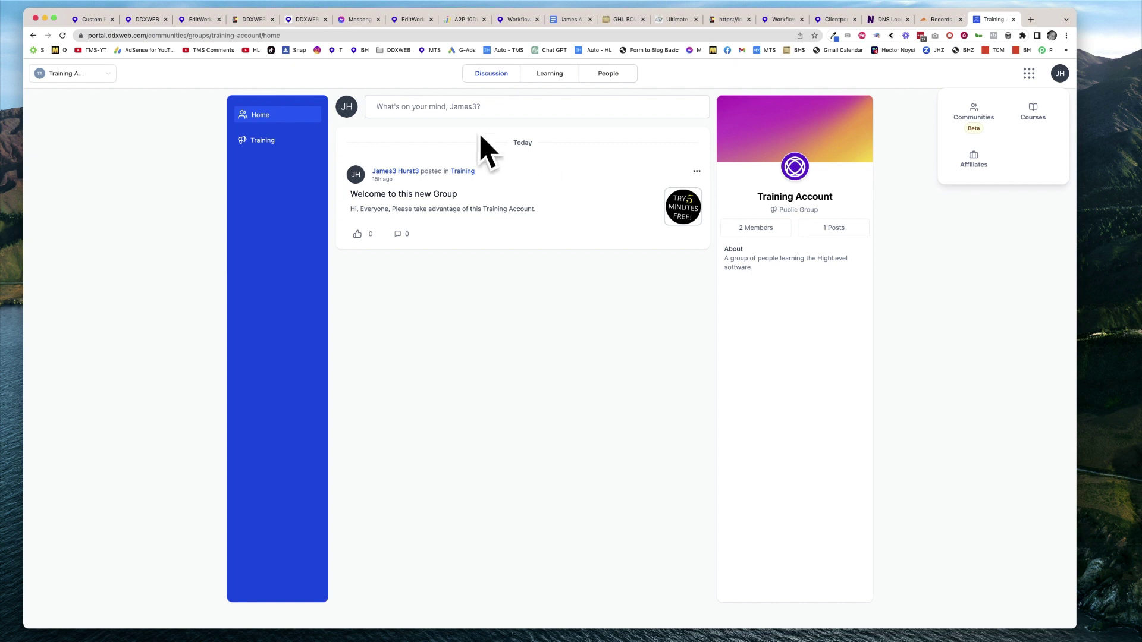
pyautogui.click(144, 37)
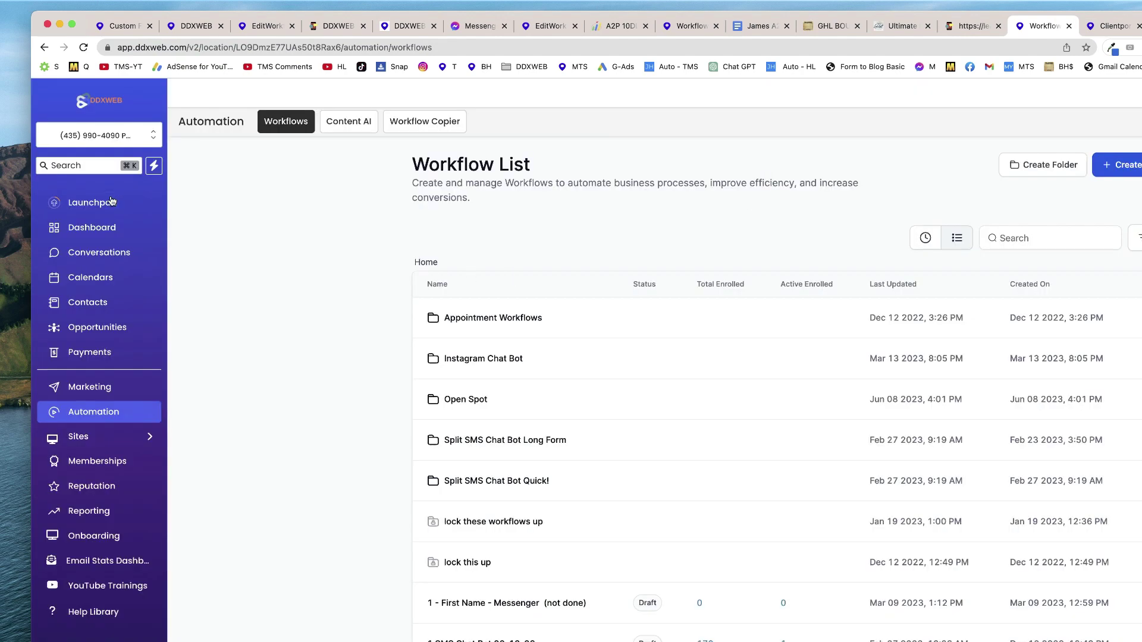
# - Open the Client Portal's Domain Setup page from Sites > Funnels
pyautogui.moveTo(71, 333)
pyautogui.click(68, 331)
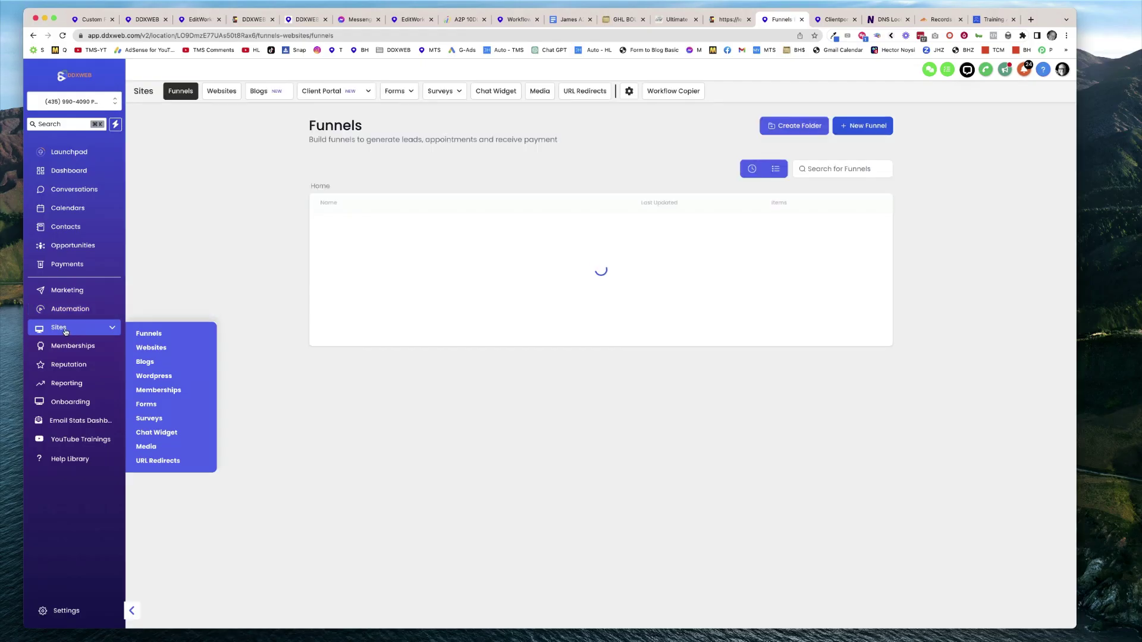
pyautogui.click(328, 91)
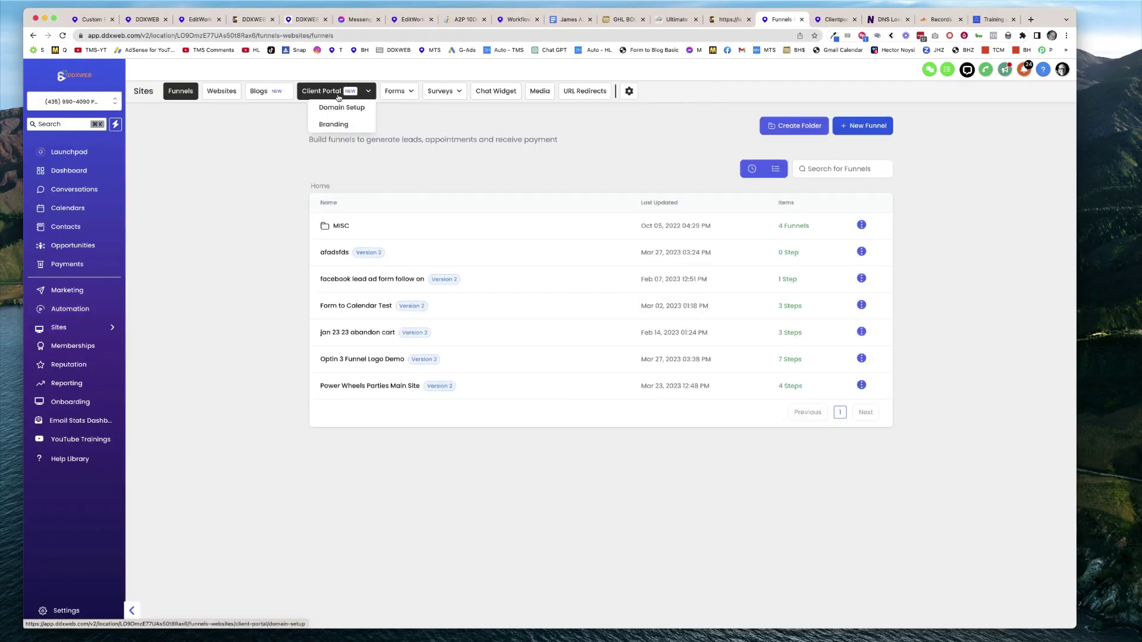
pyautogui.click(338, 108)
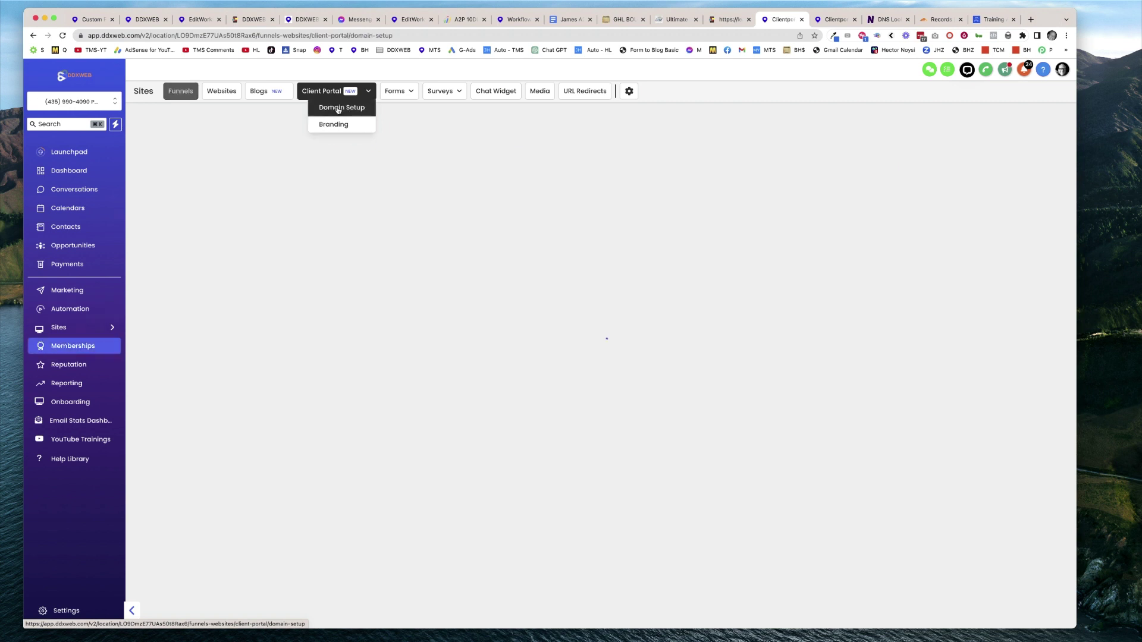
# - Inspect the app.clientclub.net sub domain value and reveal the custom domain settings
pyautogui.click(842, 209)
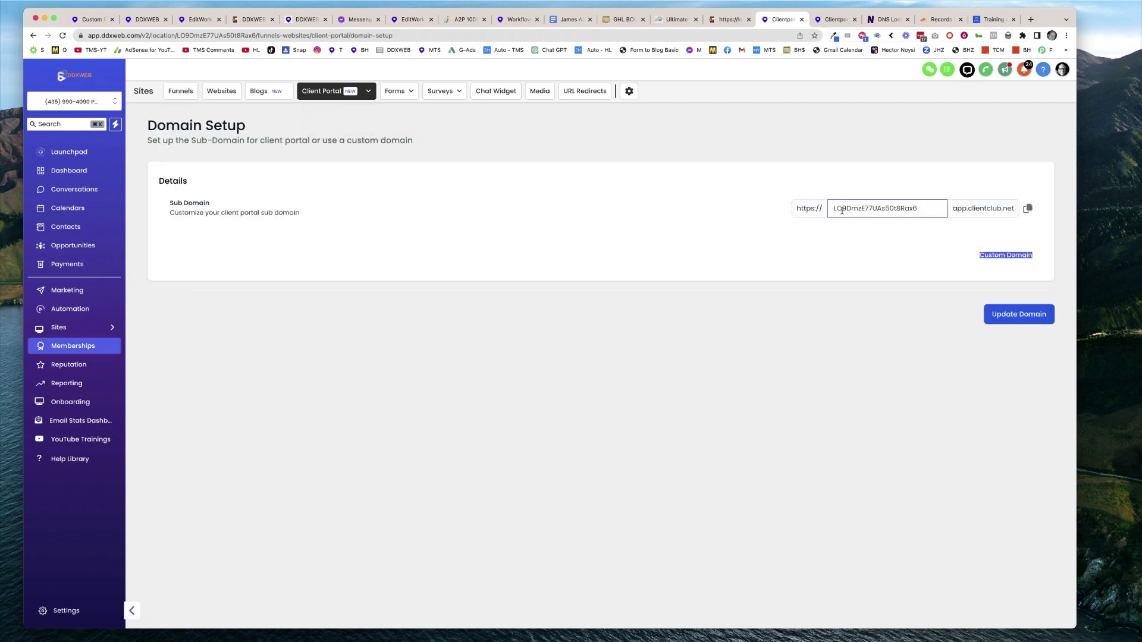
pyautogui.moveTo(840, 209); pyautogui.dragTo(946, 208)
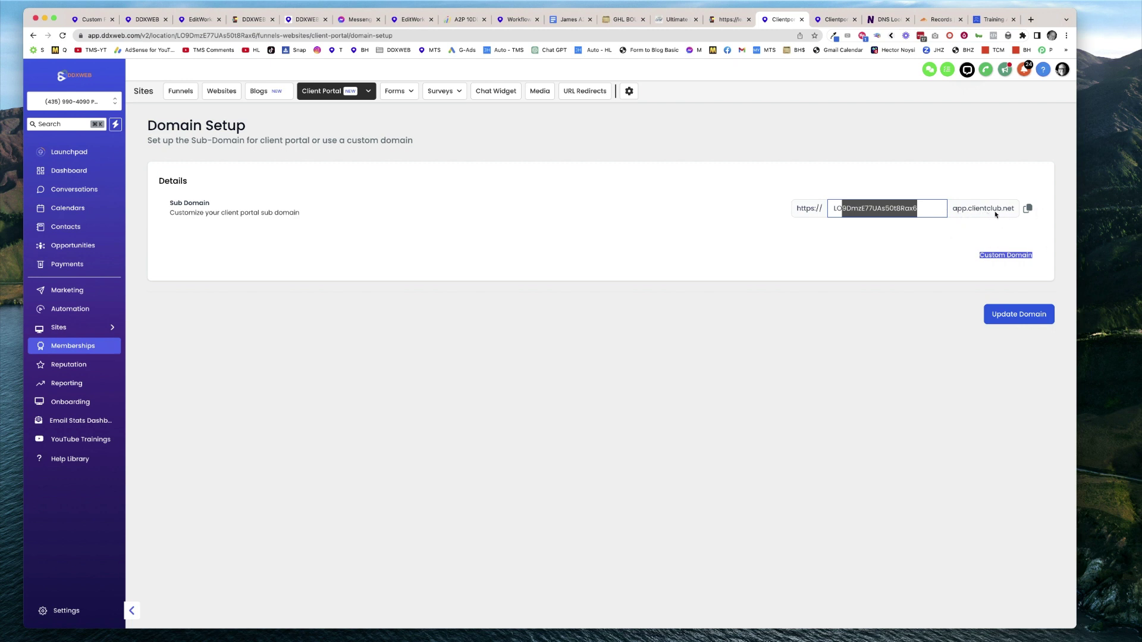
pyautogui.click(945, 243)
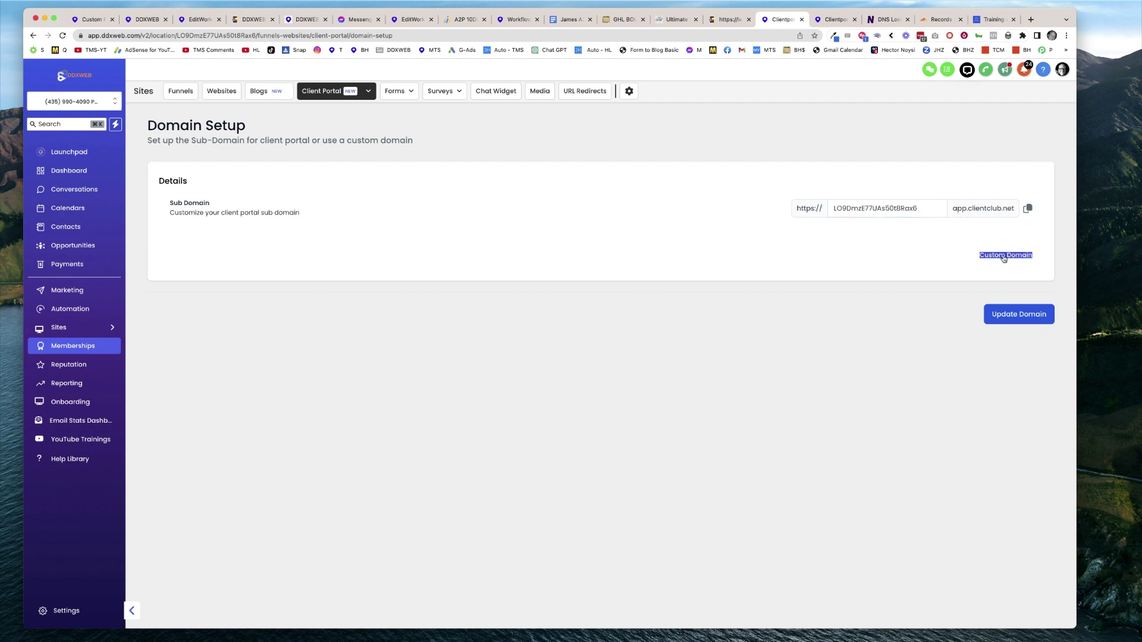
pyautogui.click(1004, 256)
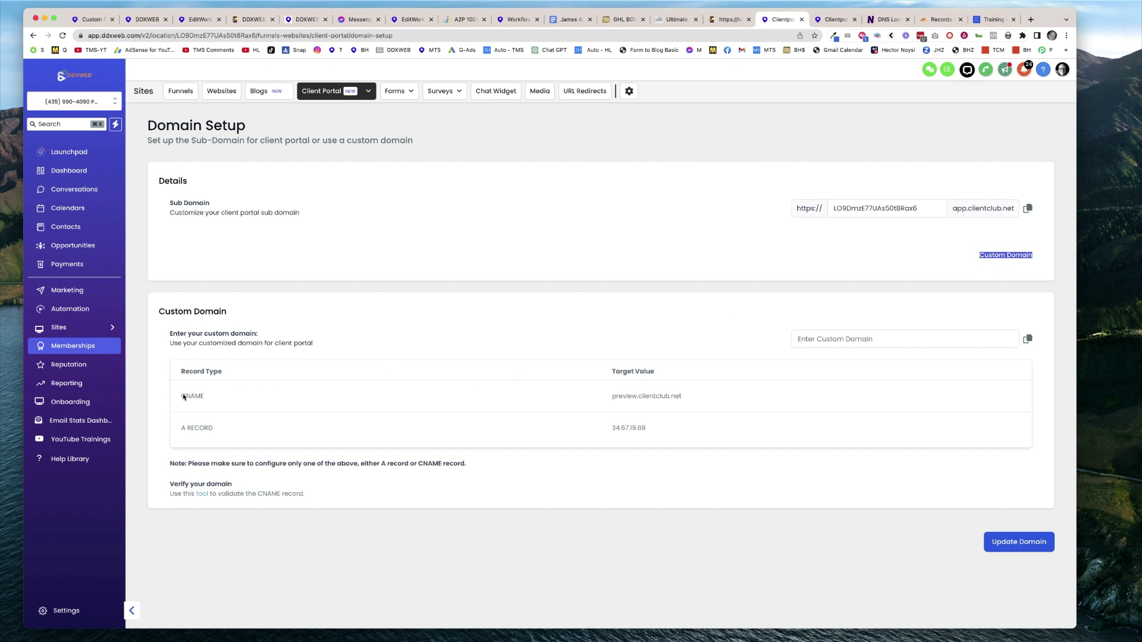
# - Highlight the CNAME preview.clientclub.net and A record 34.67.19.69 targets and the one-record note
pyautogui.moveTo(441, 393); pyautogui.dragTo(725, 397)
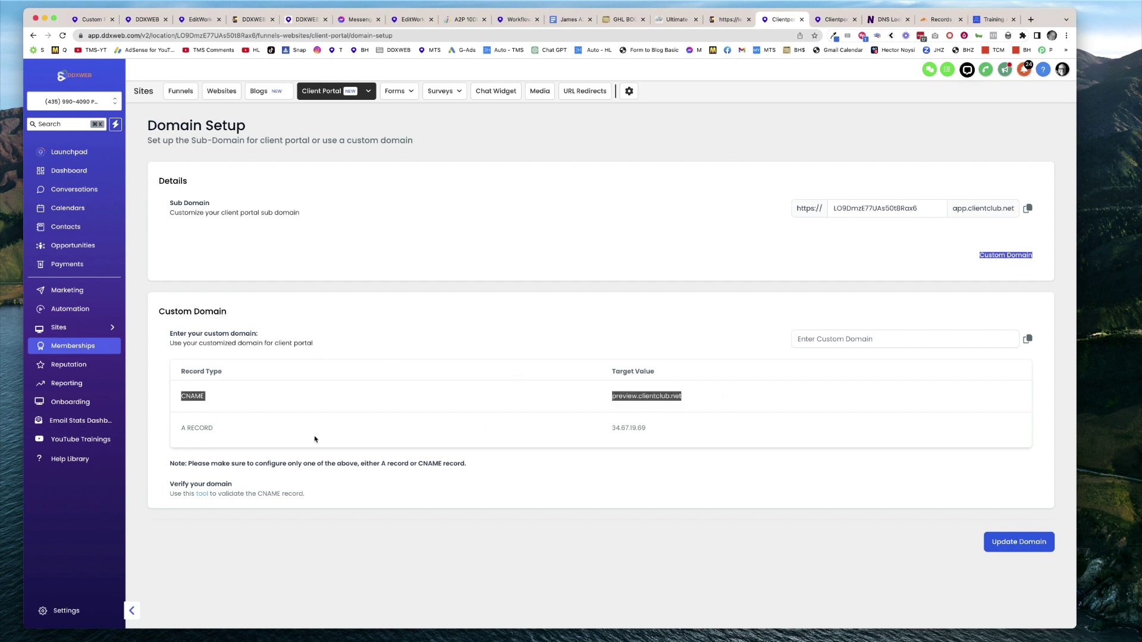
pyautogui.moveTo(187, 430); pyautogui.dragTo(668, 438)
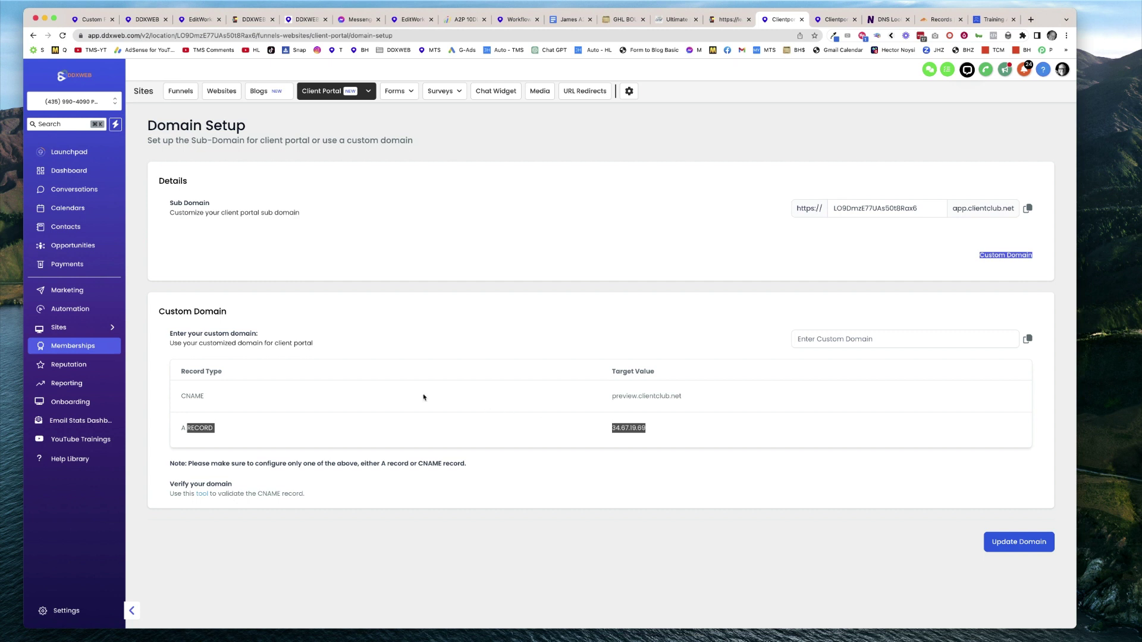
pyautogui.moveTo(209, 464); pyautogui.dragTo(434, 465)
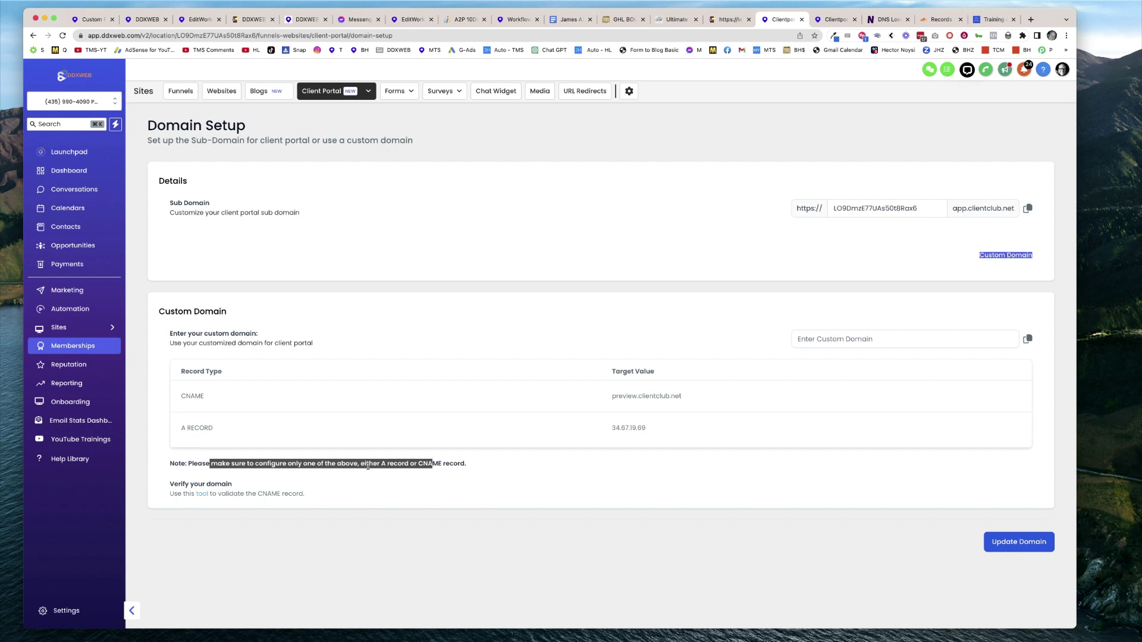
pyautogui.click(497, 467)
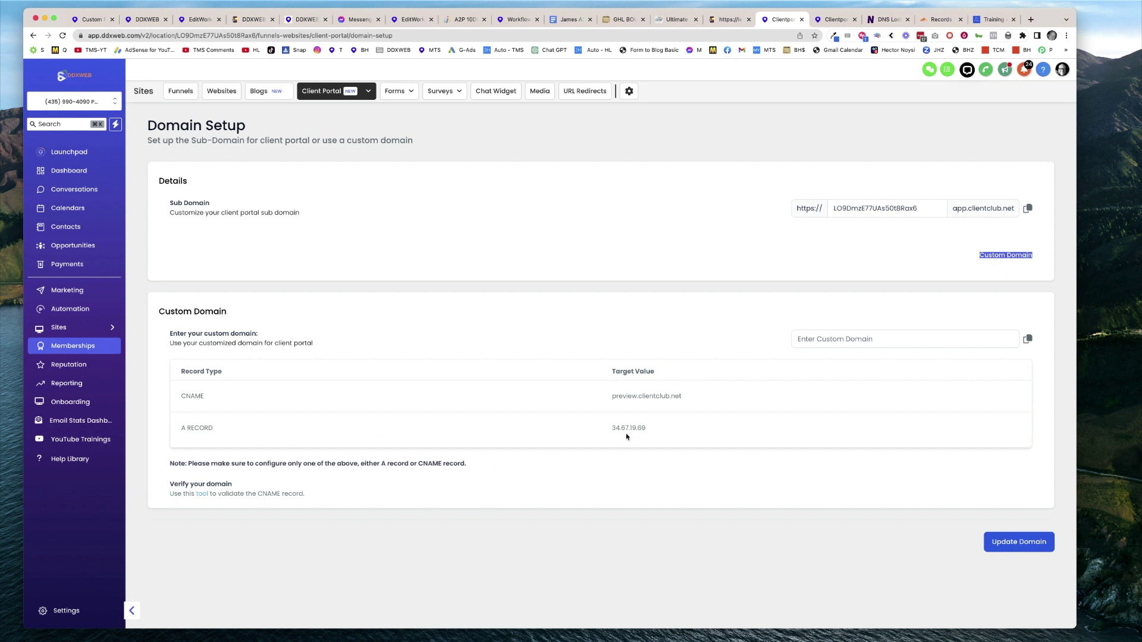
pyautogui.moveTo(653, 430); pyautogui.dragTo(612, 429)
pyautogui.press('super+c')
pyautogui.click(771, 143)
# - Reload ddxweb.com's DNS records and start a new record with type A
pyautogui.click(939, 19)
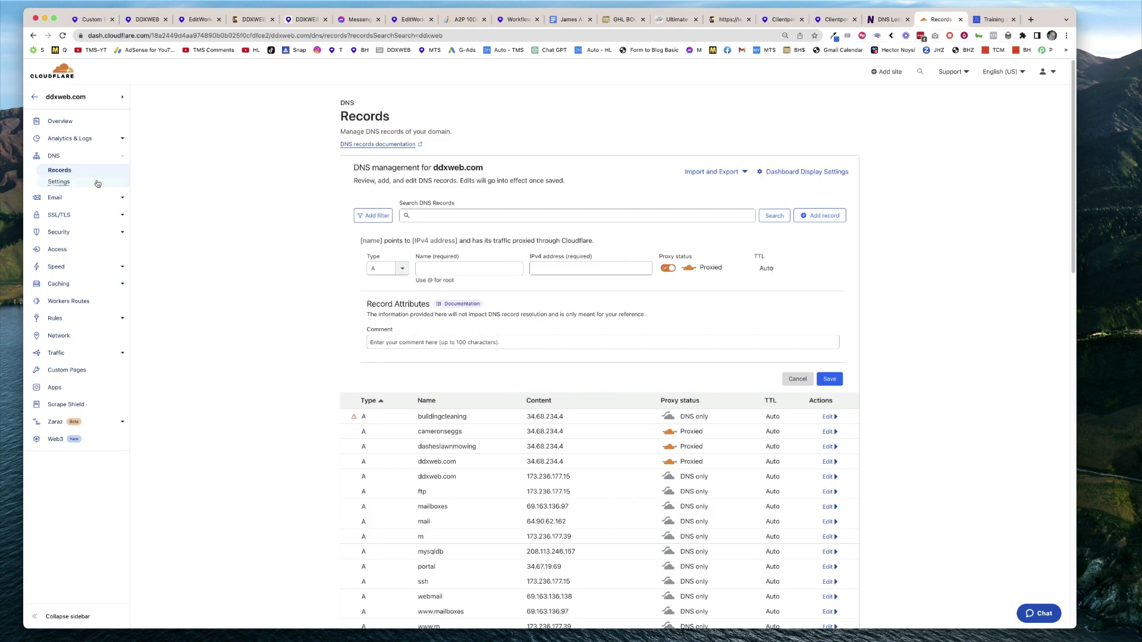
pyautogui.click(59, 170)
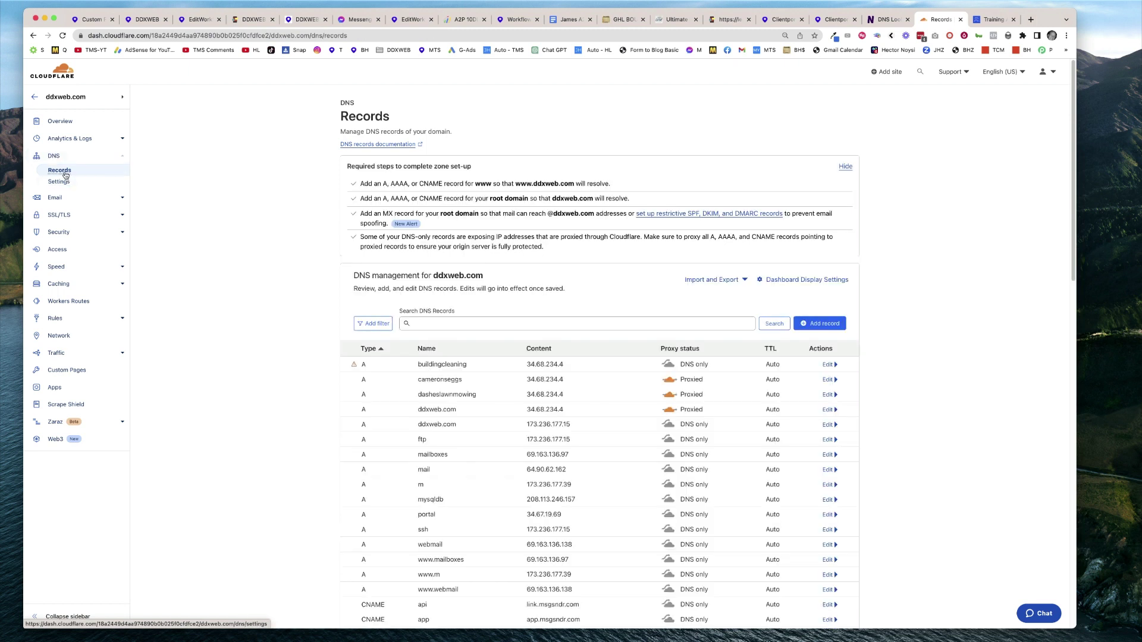
pyautogui.scroll(-5, 580, 367)
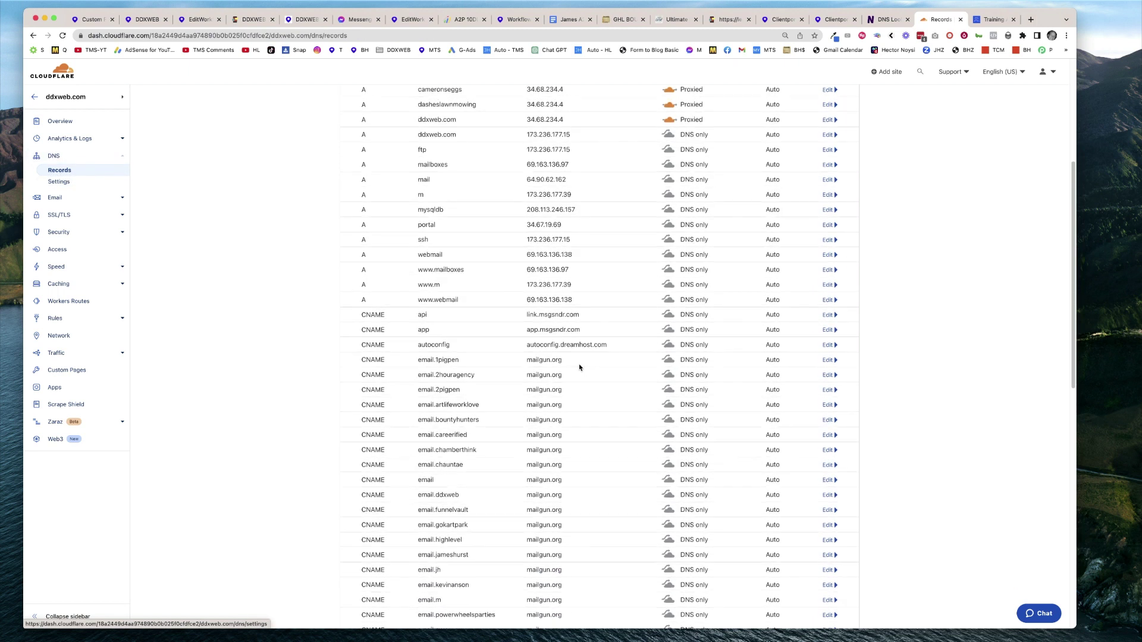
pyautogui.scroll(5, 577, 296)
pyautogui.click(828, 271)
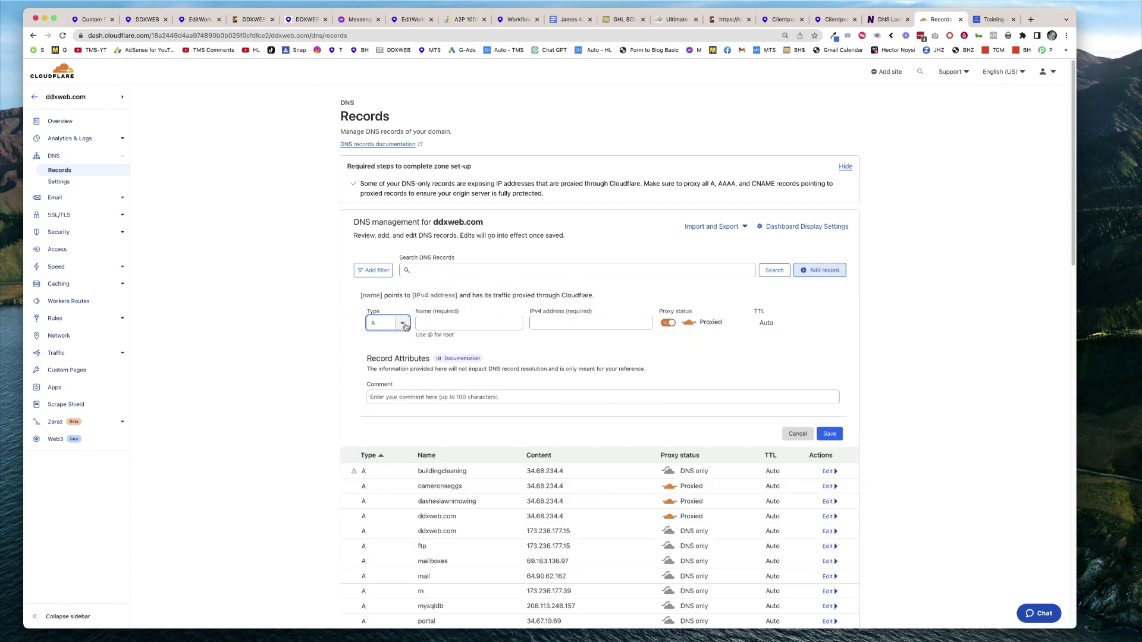
pyautogui.click(403, 325)
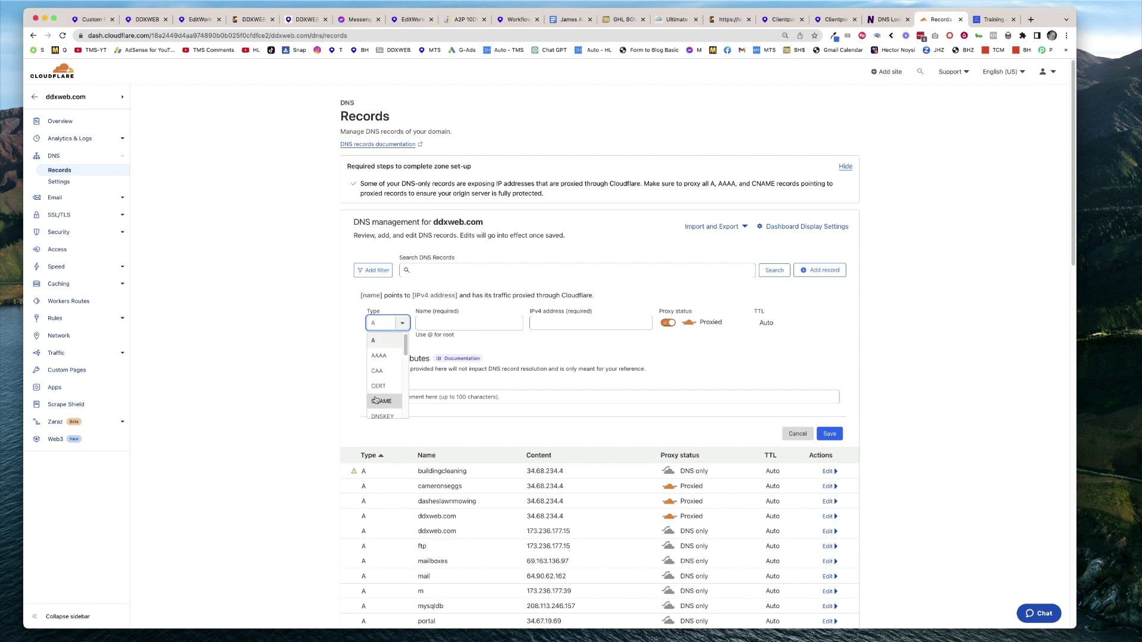
pyautogui.click(294, 319)
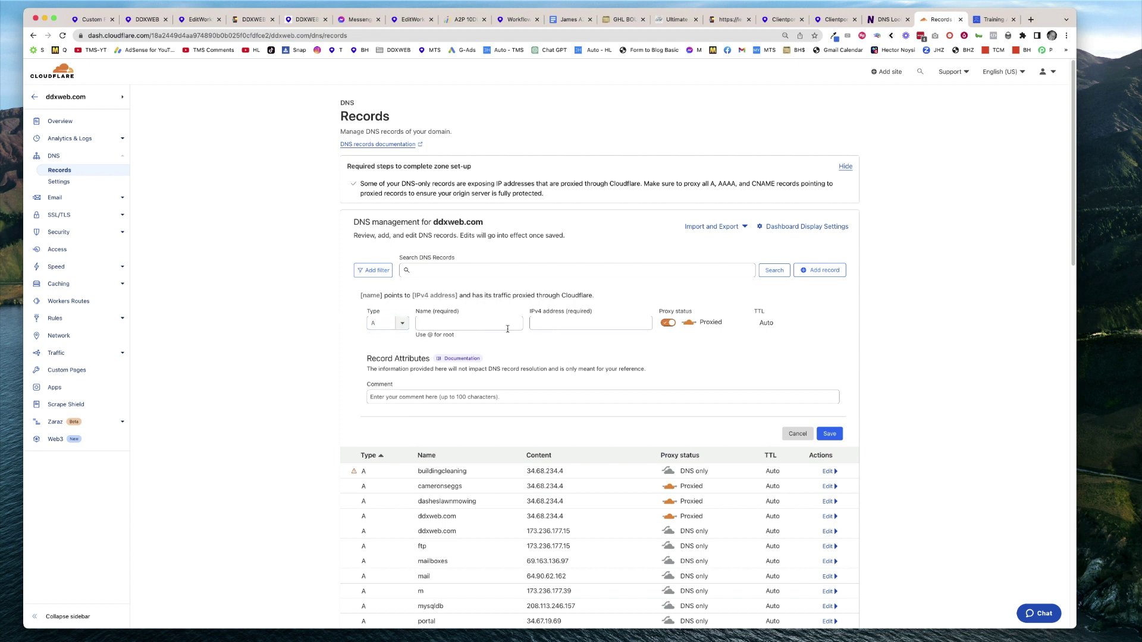
# - Save a proxied A record named portal with IPv4 address 34.67.19.69
pyautogui.click(557, 325)
pyautogui.press('super+v')
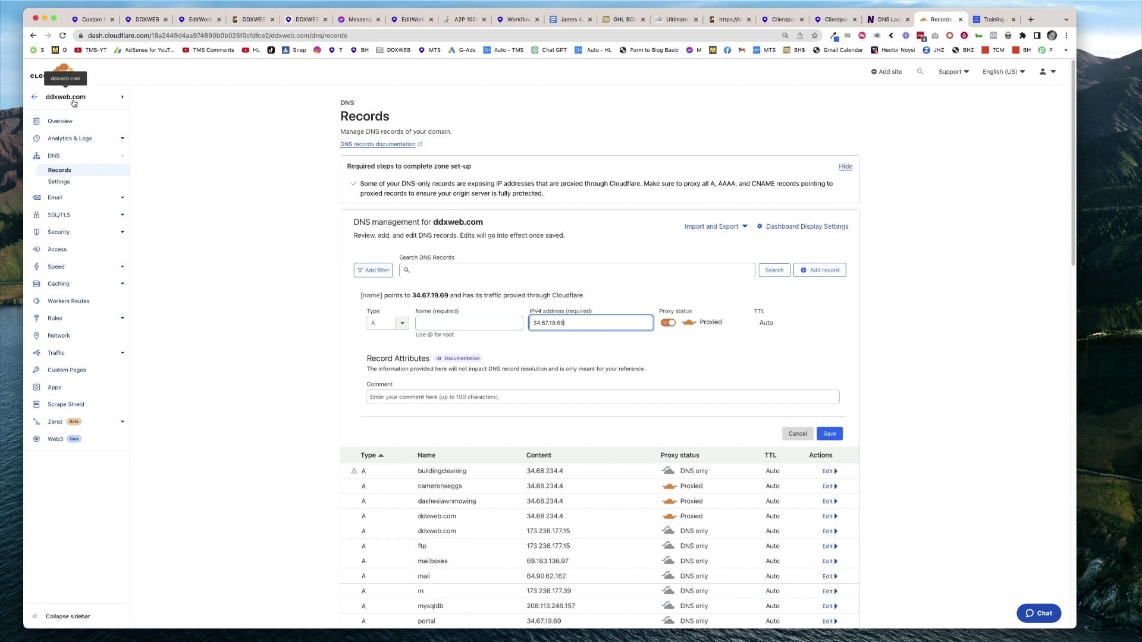
pyautogui.click(440, 323)
pyautogui.write('portal')
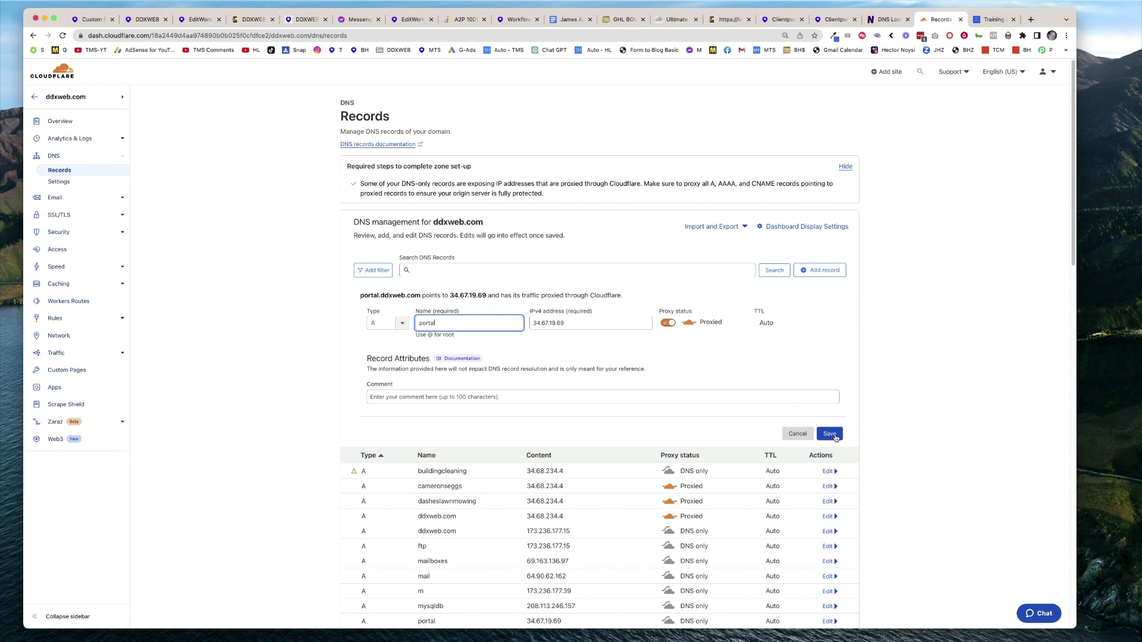
pyautogui.click(942, 244)
# - Update the client portal custom domain to portal.ddxweb.com and review the validation note
pyautogui.click(836, 22)
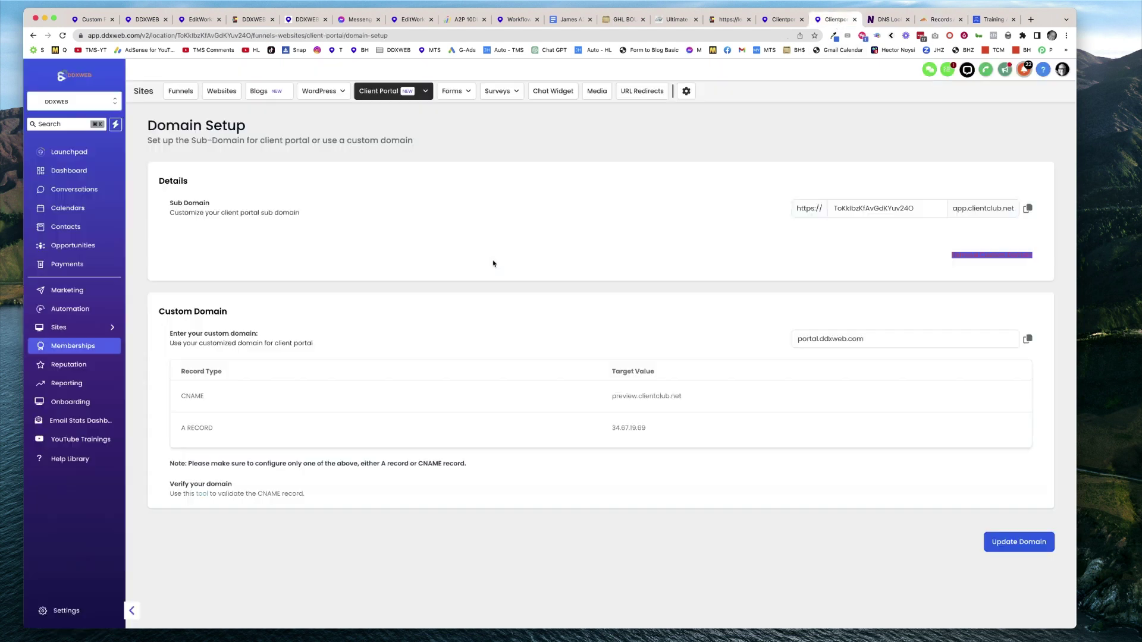
pyautogui.moveTo(798, 339); pyautogui.dragTo(882, 339)
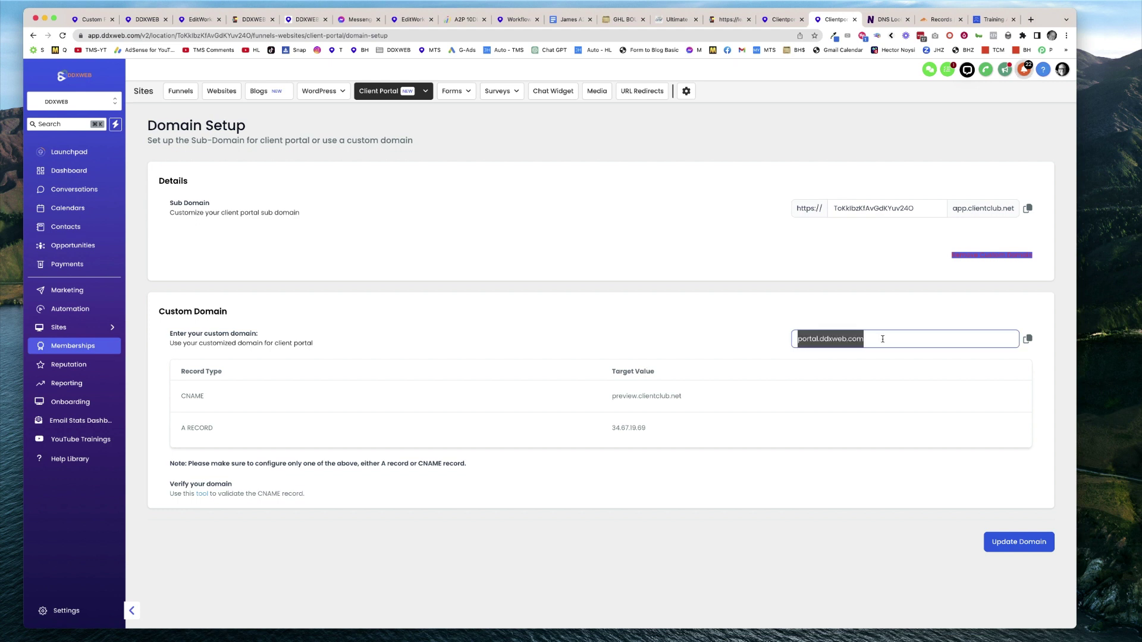
pyautogui.click(1013, 543)
pyautogui.click(750, 160)
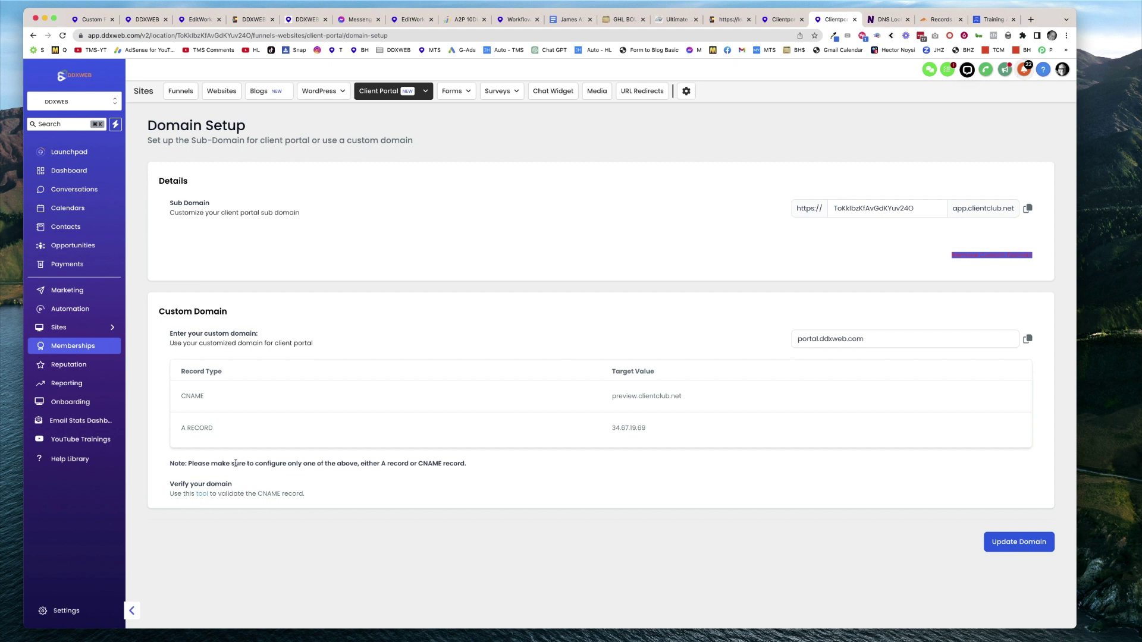
pyautogui.moveTo(185, 492); pyautogui.dragTo(305, 495)
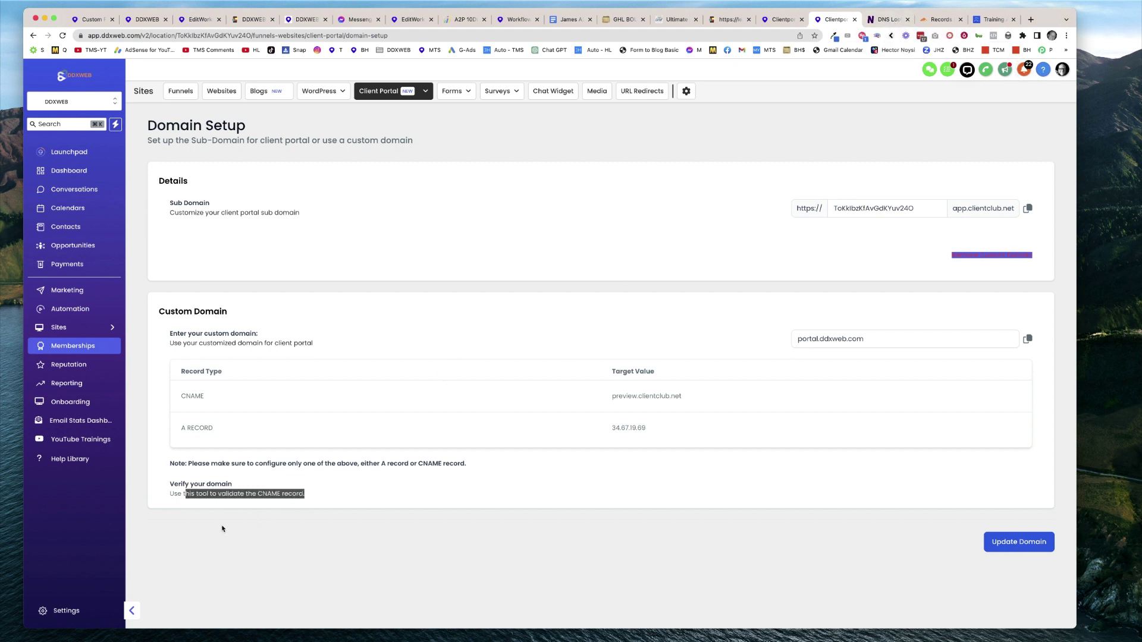
pyautogui.click(561, 269)
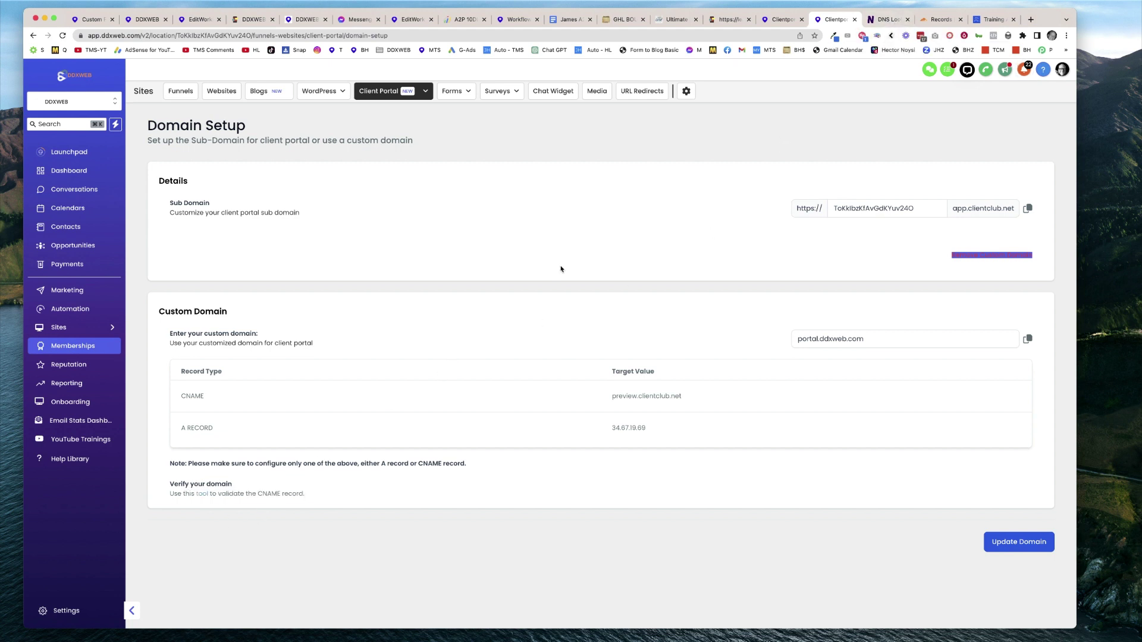
# - Look up portal.ddxweb.com on NsLookup.io and check its A record shows 34.67.19.69
pyautogui.click(890, 22)
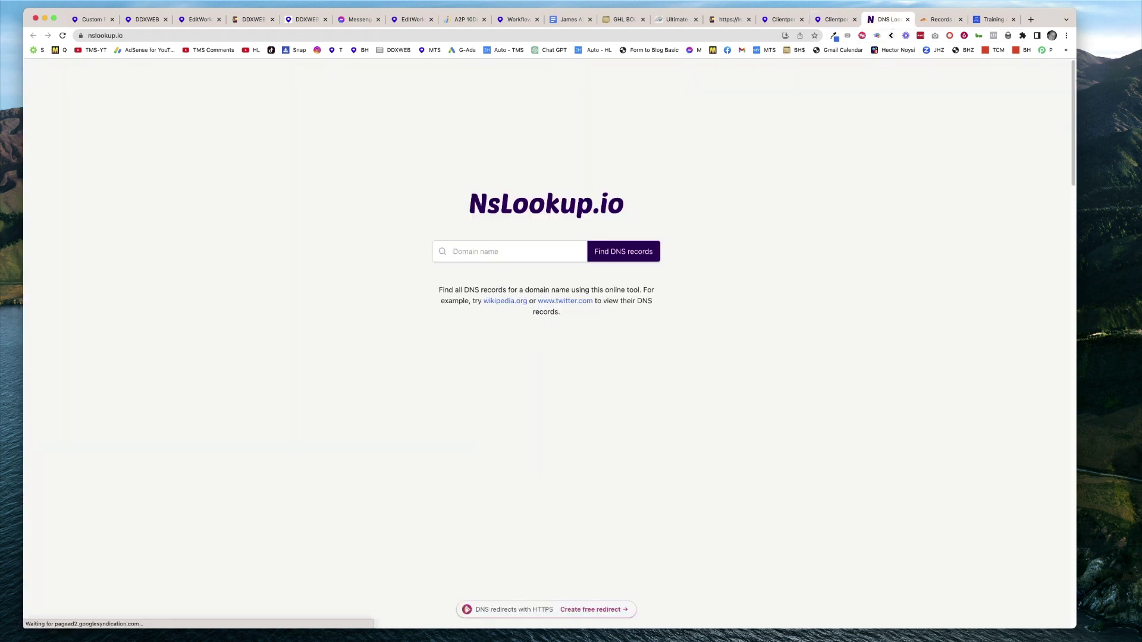
pyautogui.write('portal.ddxweb')
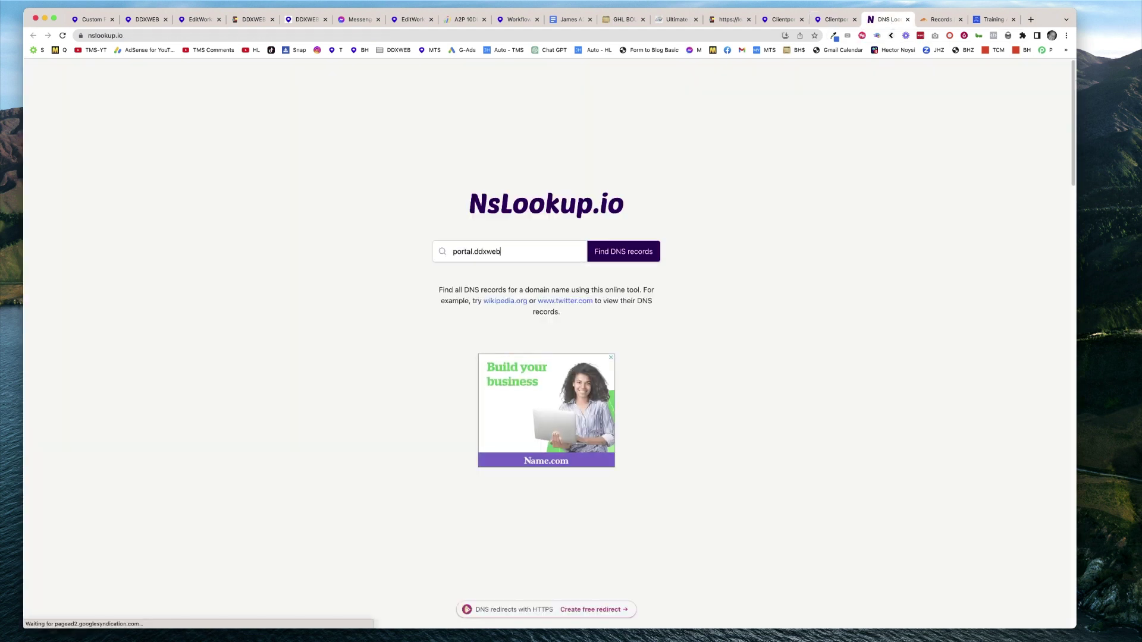
pyautogui.write('.com')
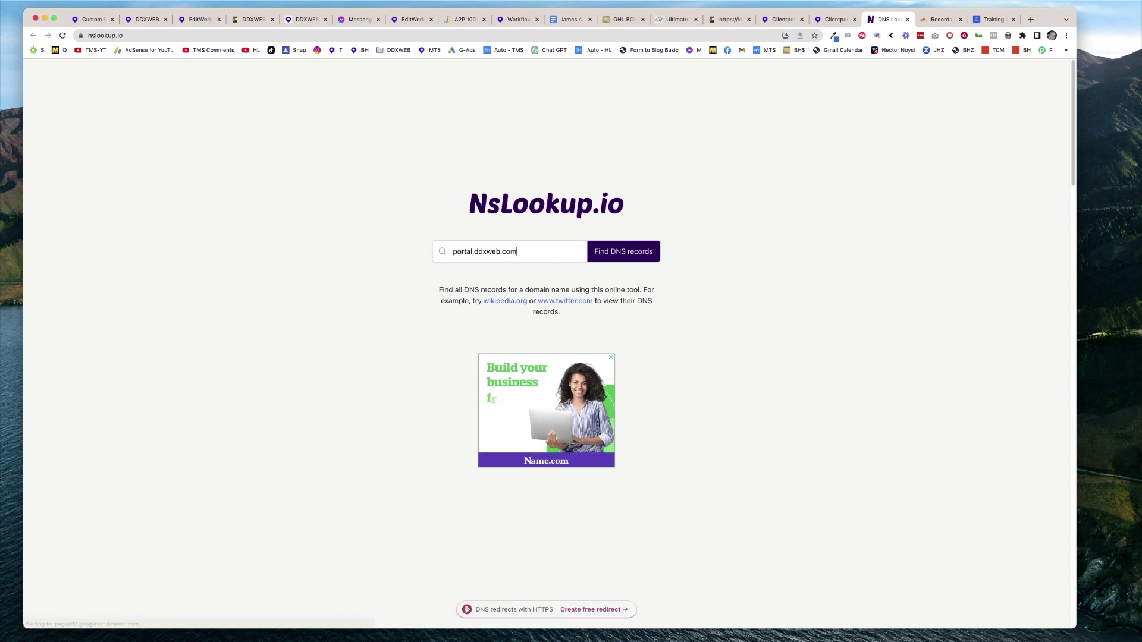
pyautogui.click(634, 260)
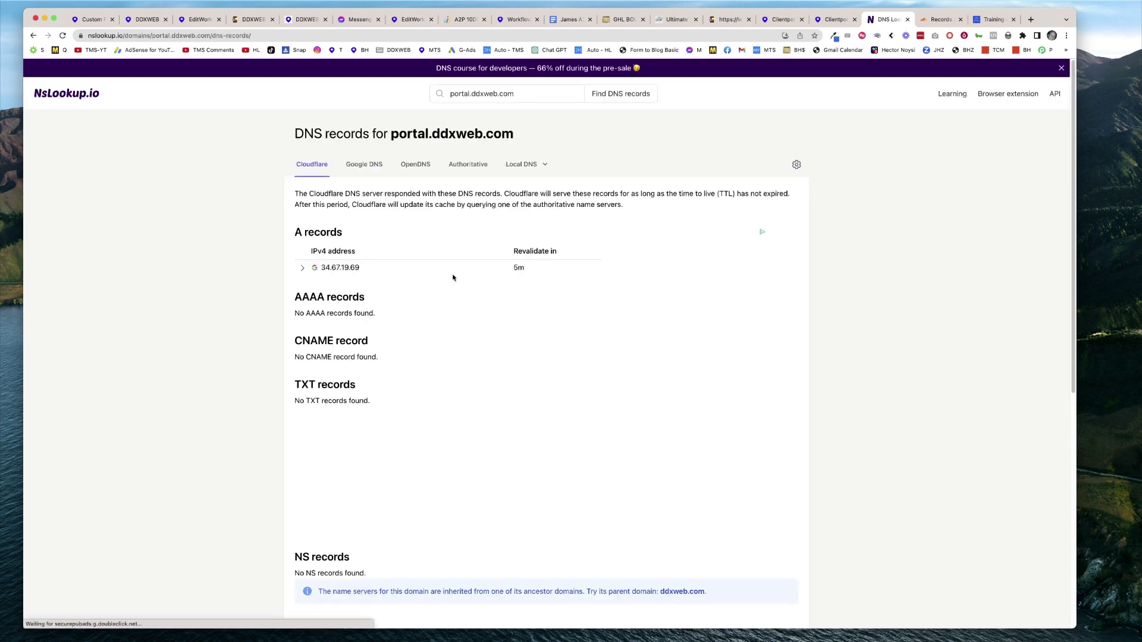
pyautogui.moveTo(294, 269); pyautogui.dragTo(557, 271)
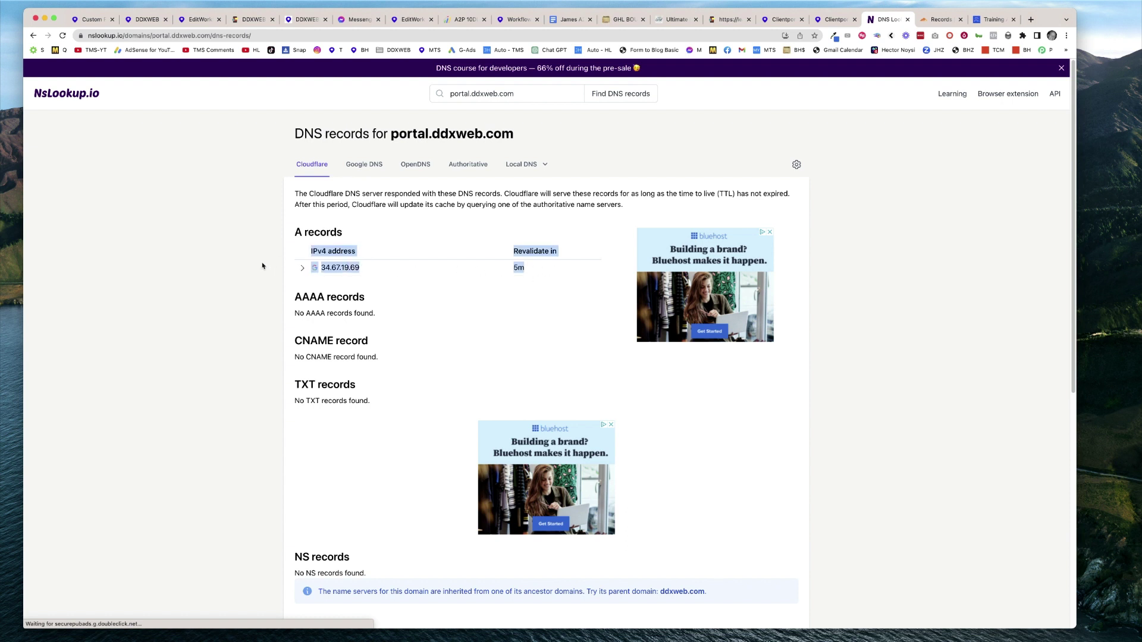
pyautogui.click(860, 189)
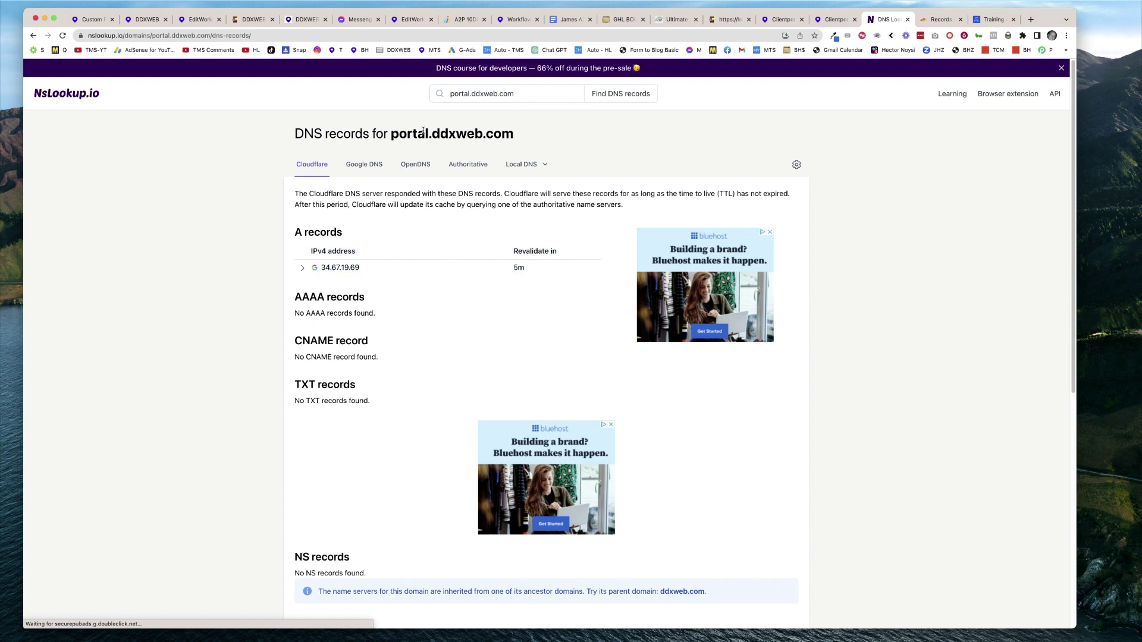
pyautogui.moveTo(514, 133); pyautogui.dragTo(393, 135)
pyautogui.press('super+c')
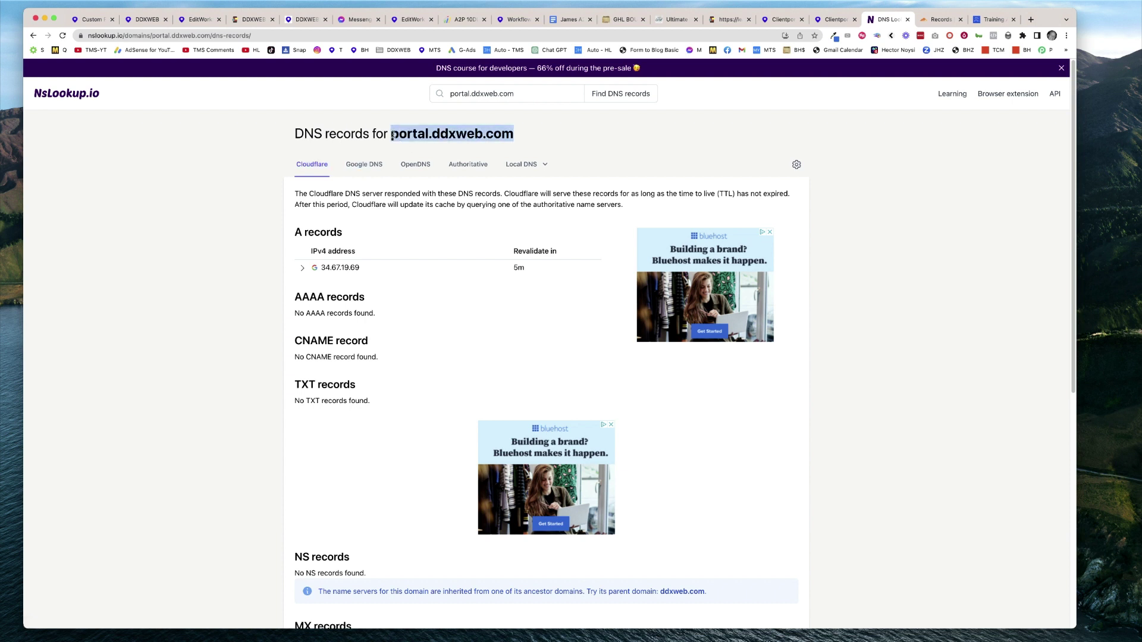
# - Load portal.ddxweb.com in a new browser tab
pyautogui.click(1030, 19)
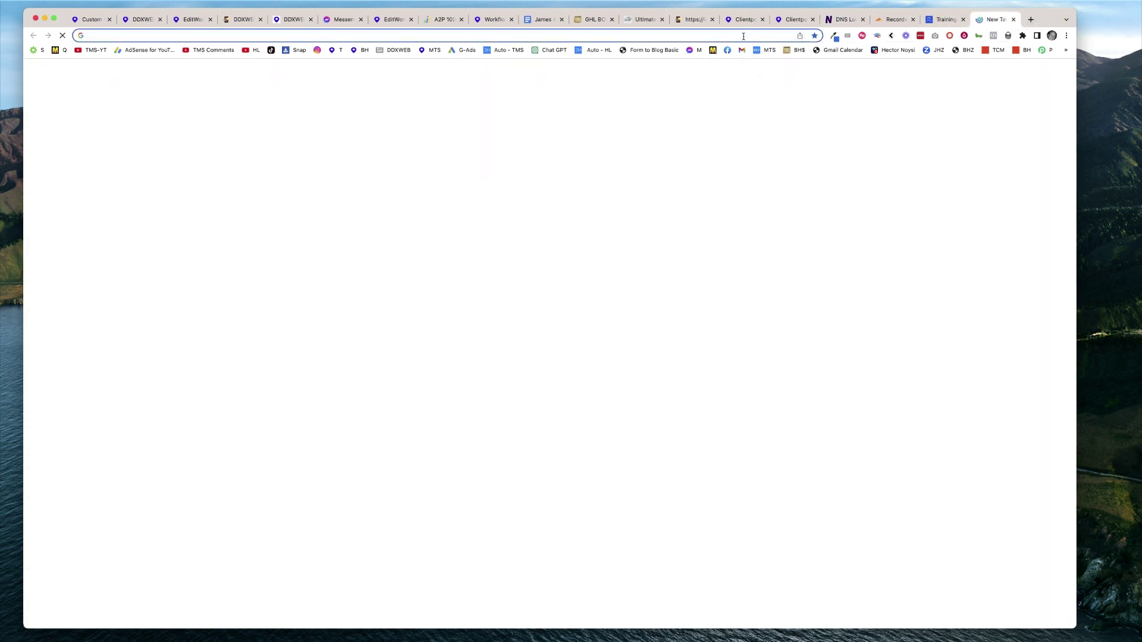
pyautogui.press('super+v')
pyautogui.press('Return')
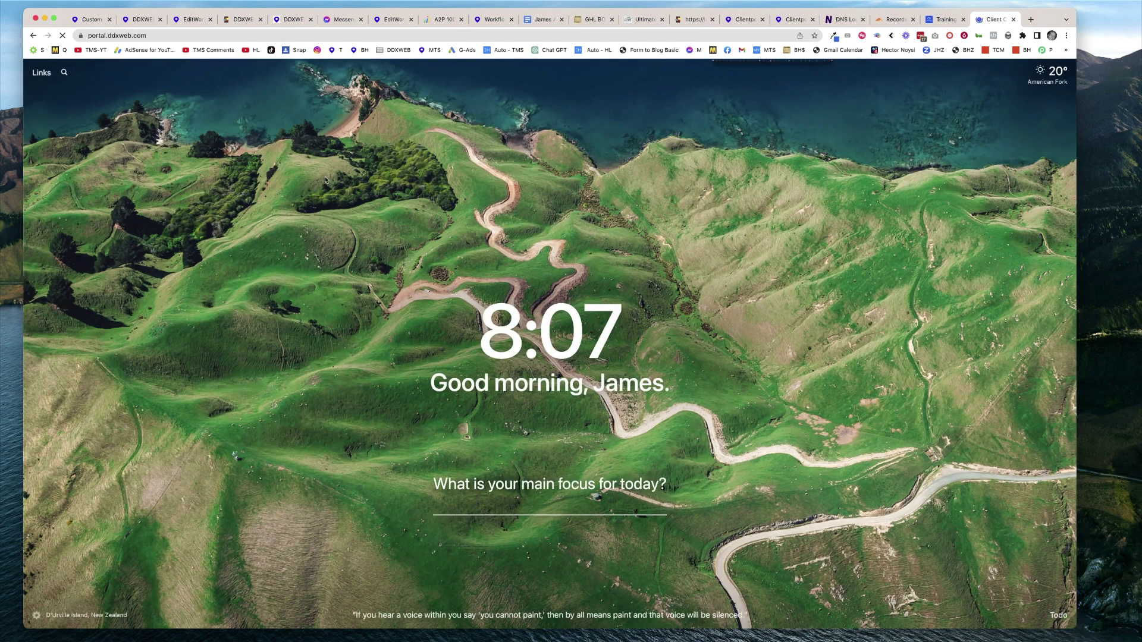